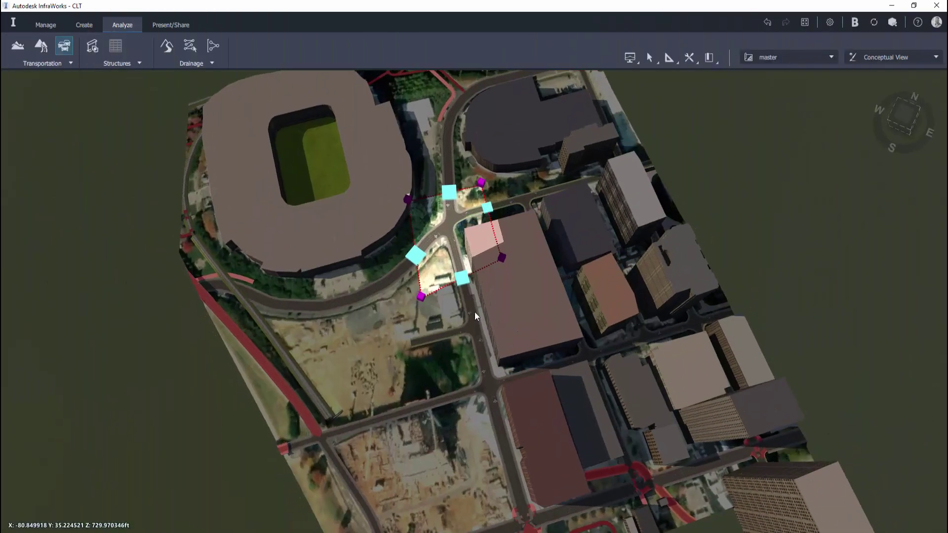
Zoom in on the intersection and raise its traffic study delay threshold from 20 to 60 seconds
shift+middle_drag(469, 384, 385, 288)
scroll(384, 288, up, 2)
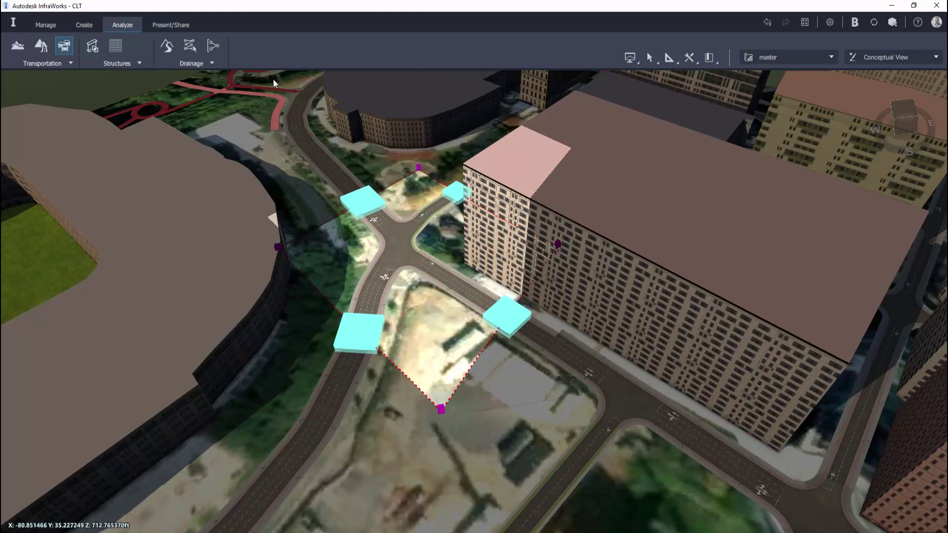
click(65, 47)
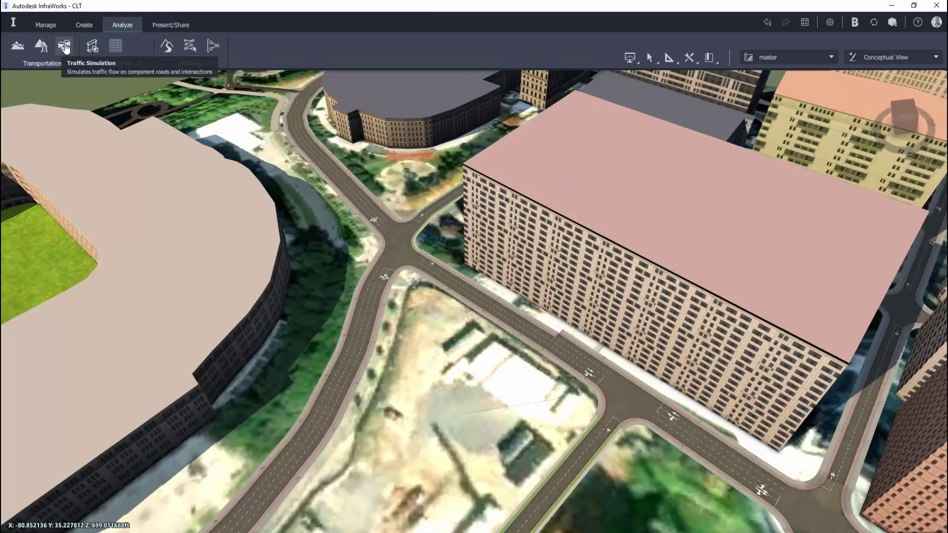
click(64, 46)
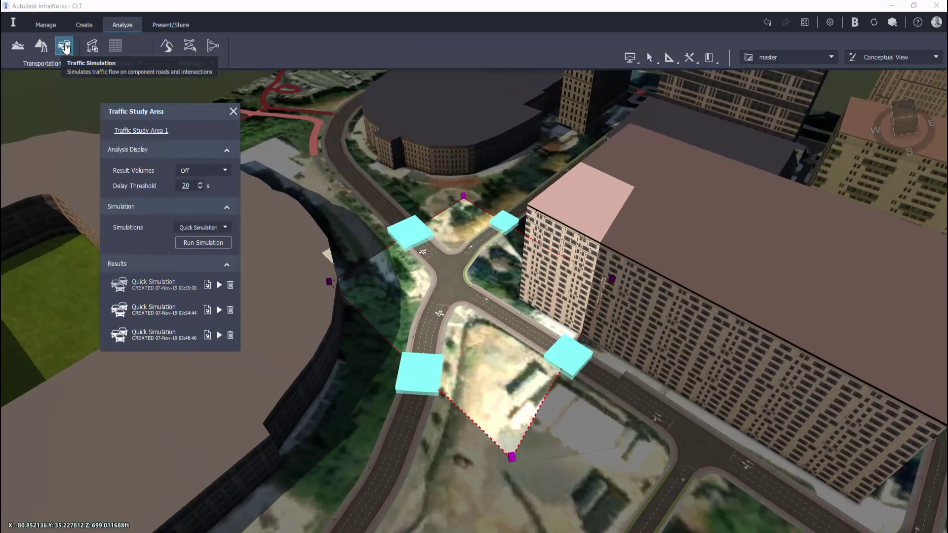
double_click(193, 186)
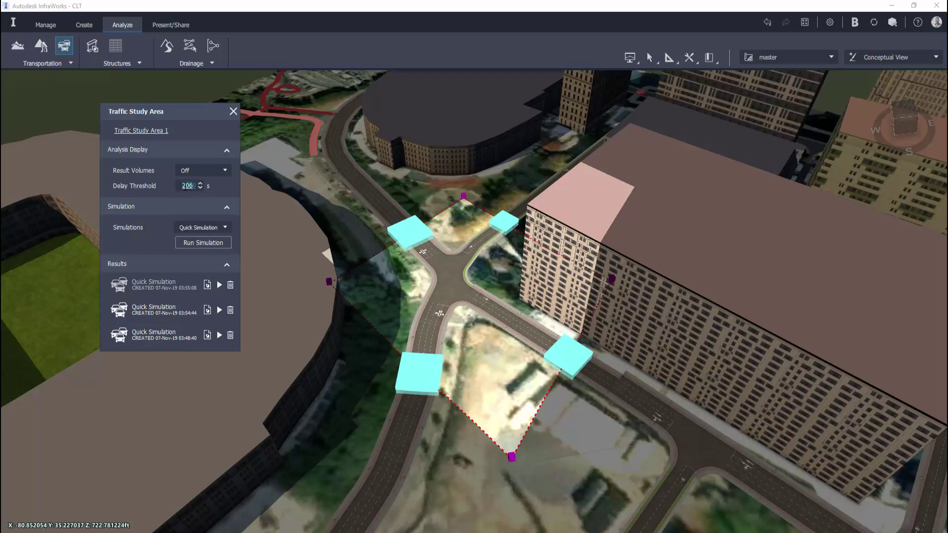
text(60)
Run a new Quick Simulation and play back its result
click(216, 244)
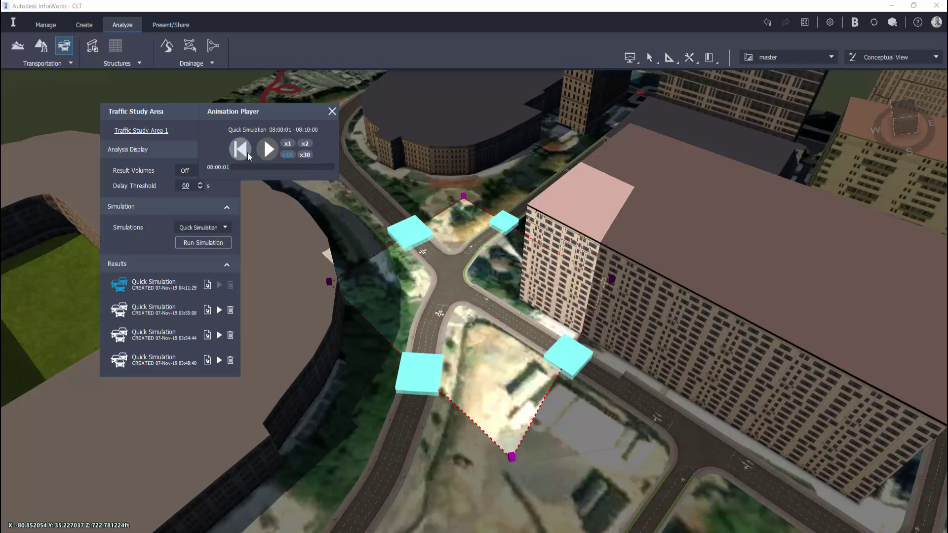
click(267, 153)
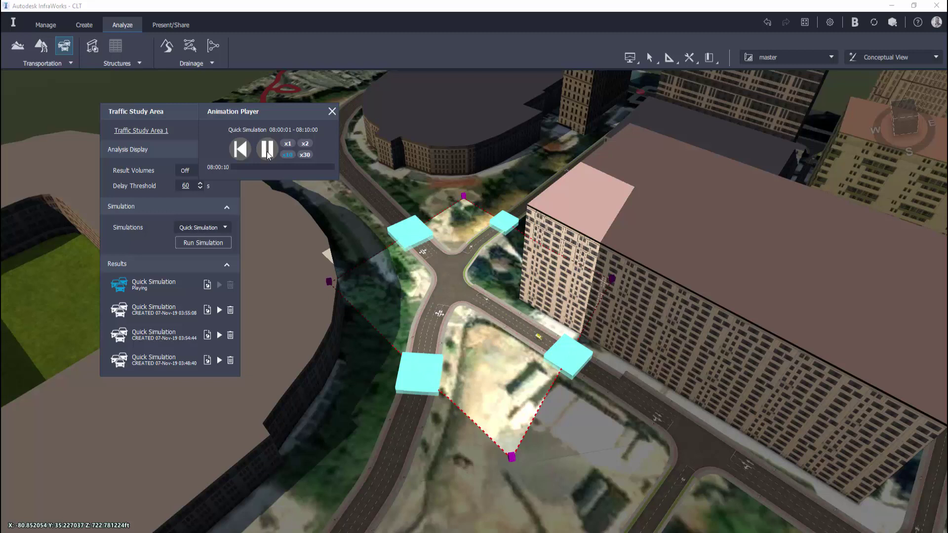
Zoom and tilt the 3D view to watch vehicles queue at the intersection
scroll(403, 352, up, 8)
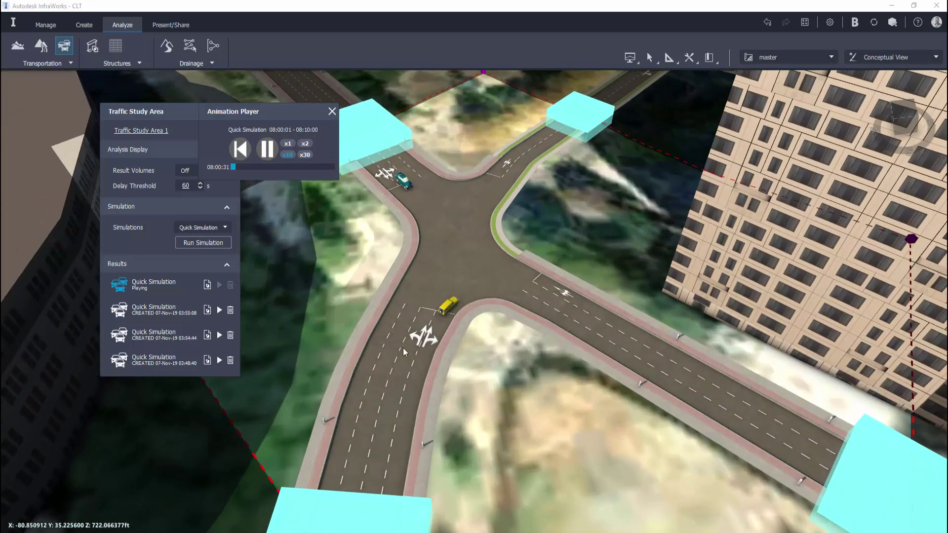
middle_drag(403, 352, 558, 308)
scroll(393, 381, down, 3)
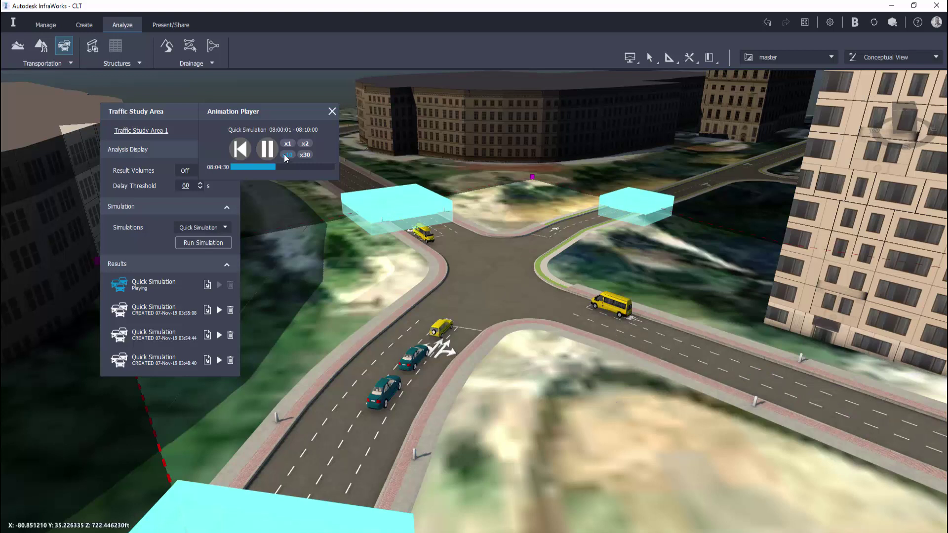
Play to 08:10:00, comparing playback speeds x30, x2, x10, x1, then x30 again
click(305, 156)
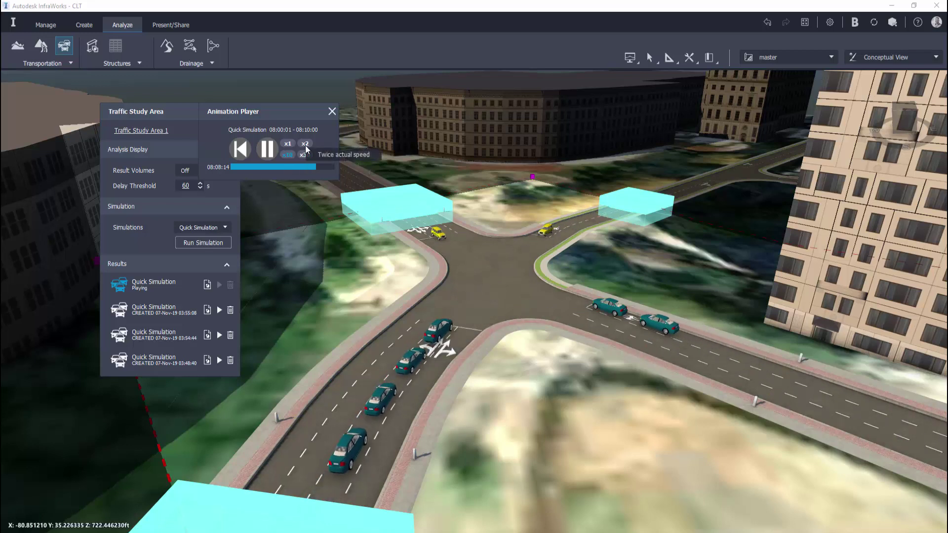
click(306, 148)
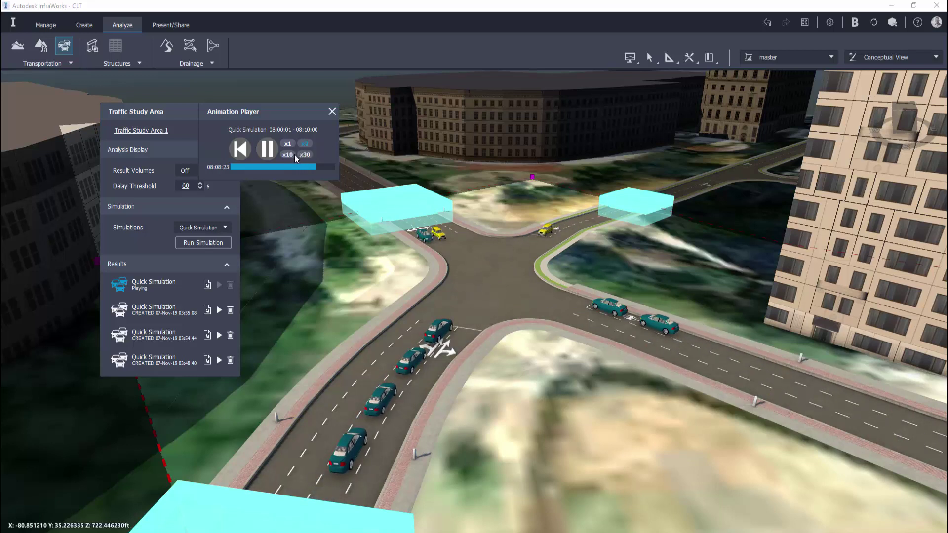
click(289, 155)
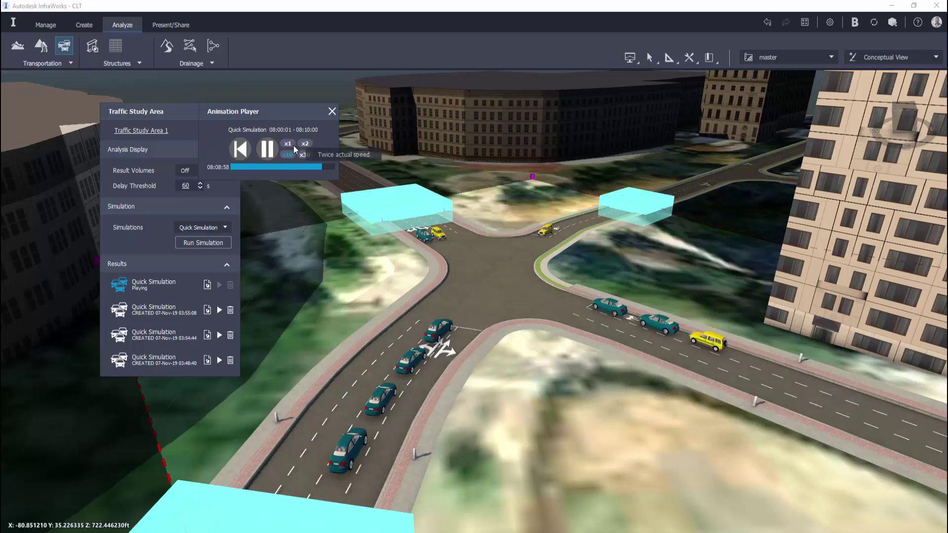
click(292, 145)
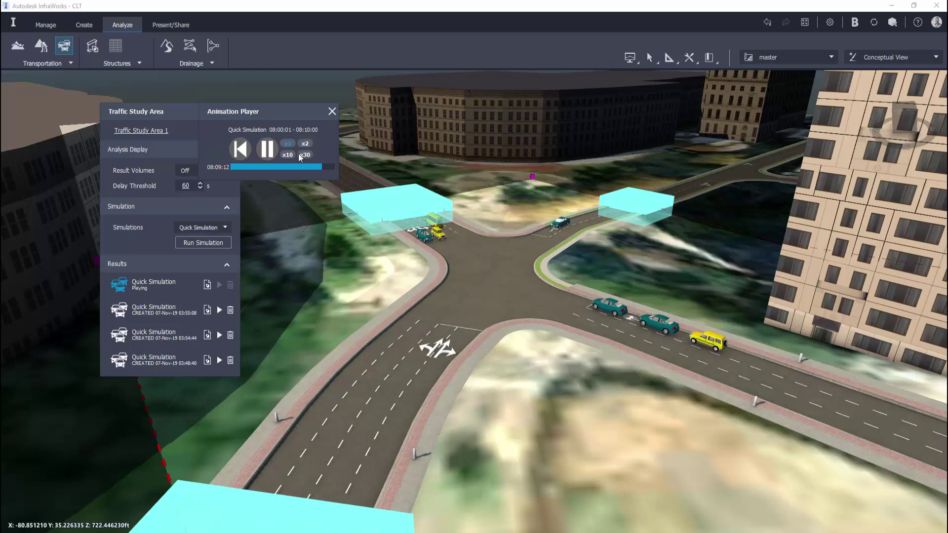
click(304, 155)
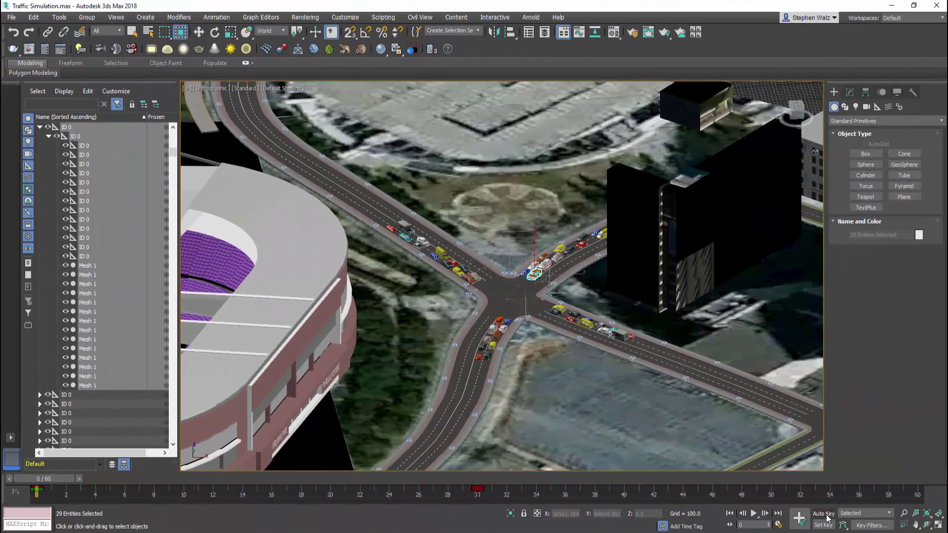
Turn on Auto Key, switch to Select and Move, and scrub to frame 30
click(823, 513)
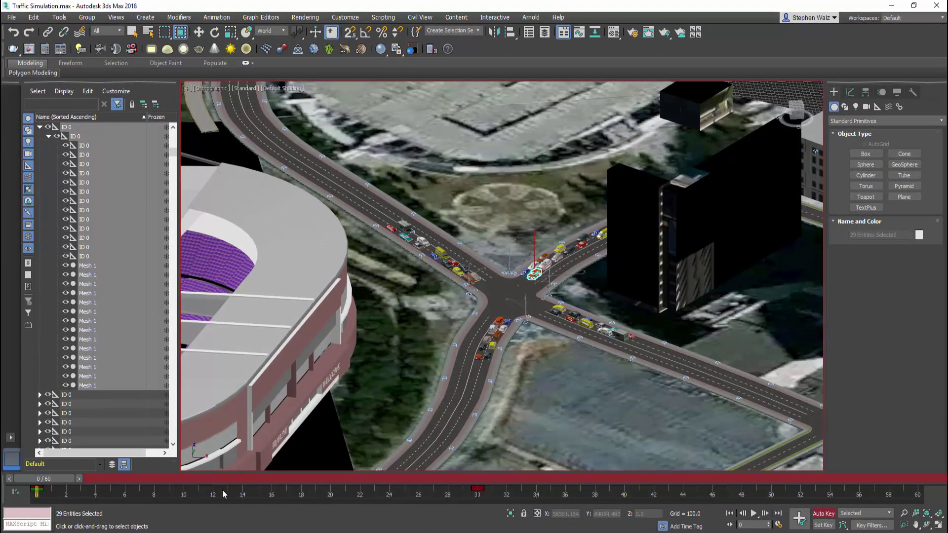
key(w)
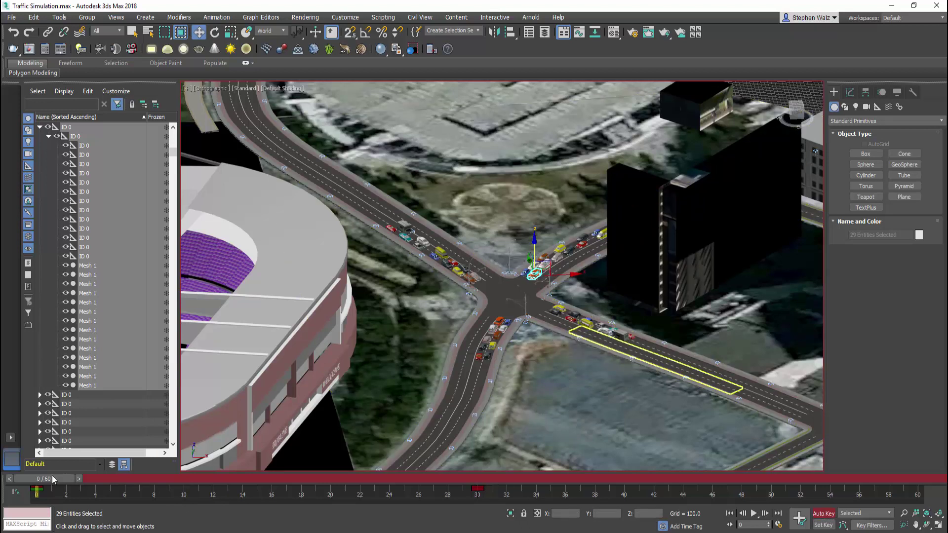
drag(46, 481, 491, 488)
Orbit to a close top-down view of the intersection and jump to frame 60
key(w)
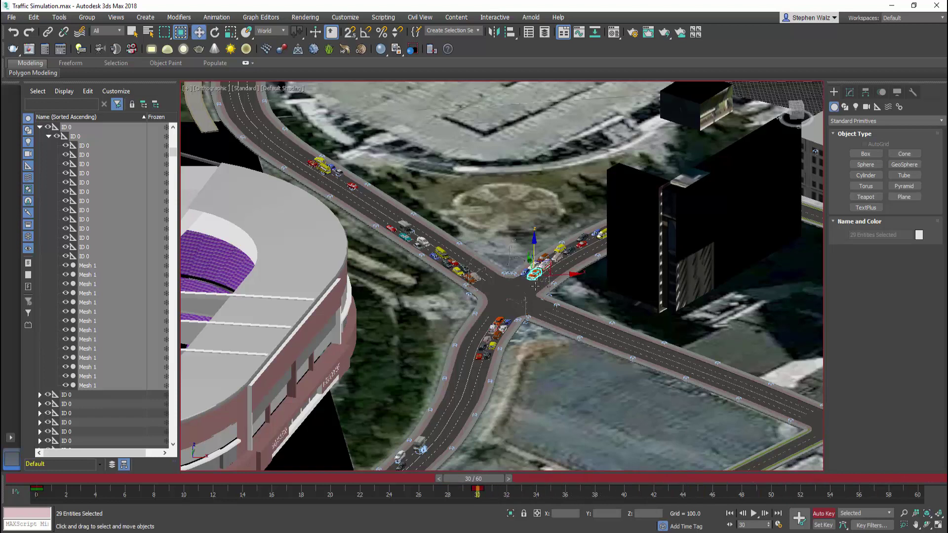
scroll(541, 279, up, 2)
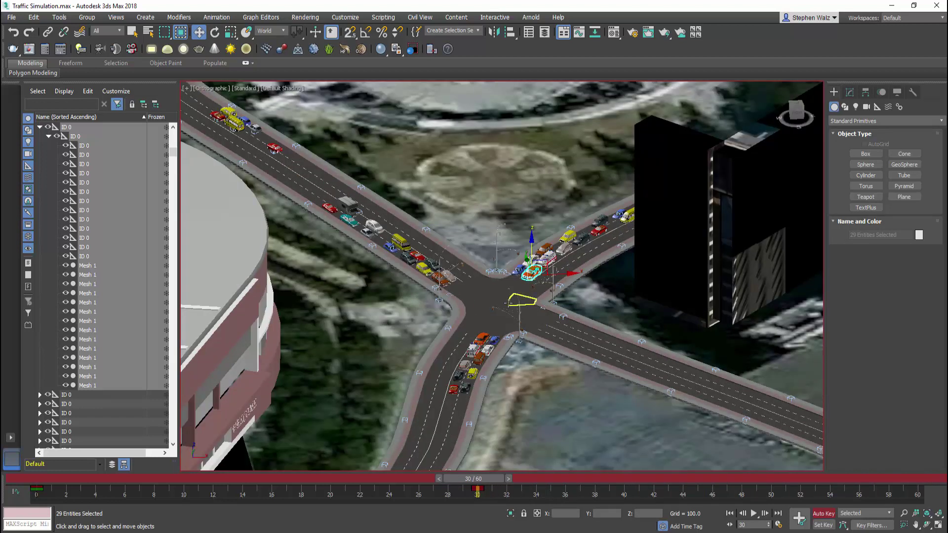
key(shift+w)
mouse_move(495, 311)
mouse_down()
mouse_move(489, 335)
mouse_move(519, 395)
mouse_move(499, 306)
mouse_up()
drag(478, 480, 931, 477)
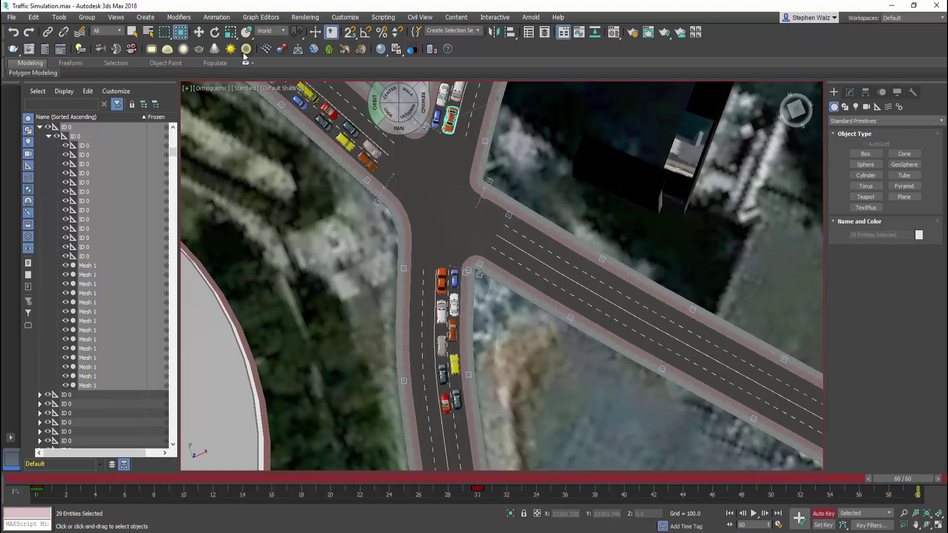
Move the orange car from the grass back into its road lane
click(199, 32)
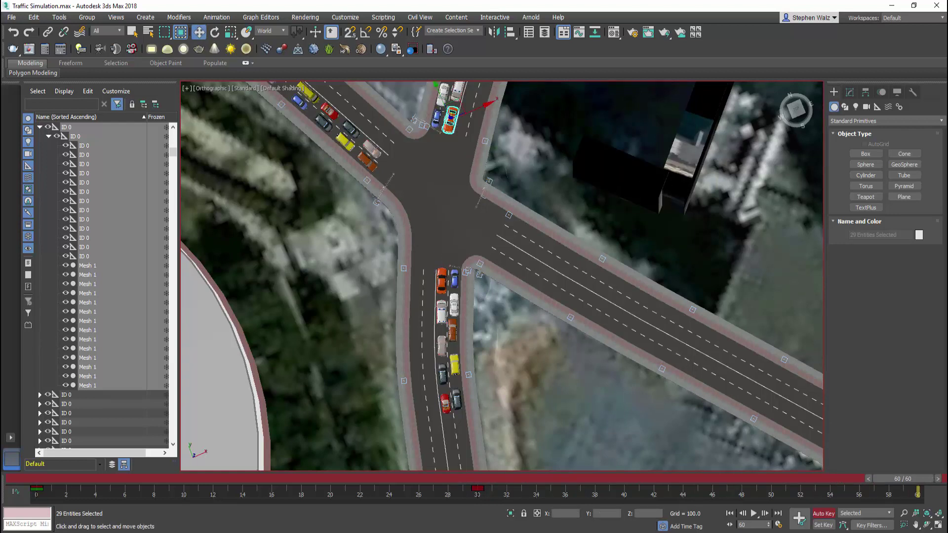
drag(458, 108, 399, 411)
right_click(399, 411)
drag(487, 104, 318, 181)
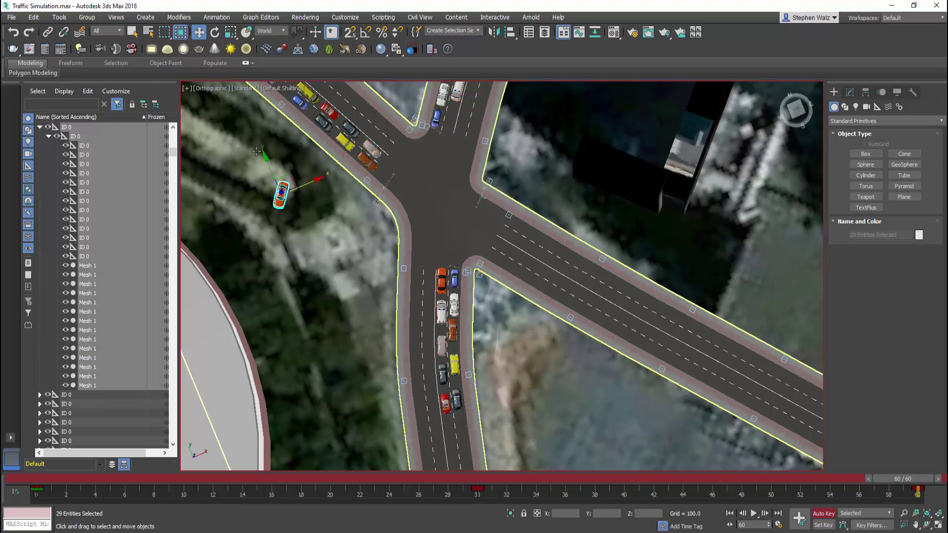
click(300, 222)
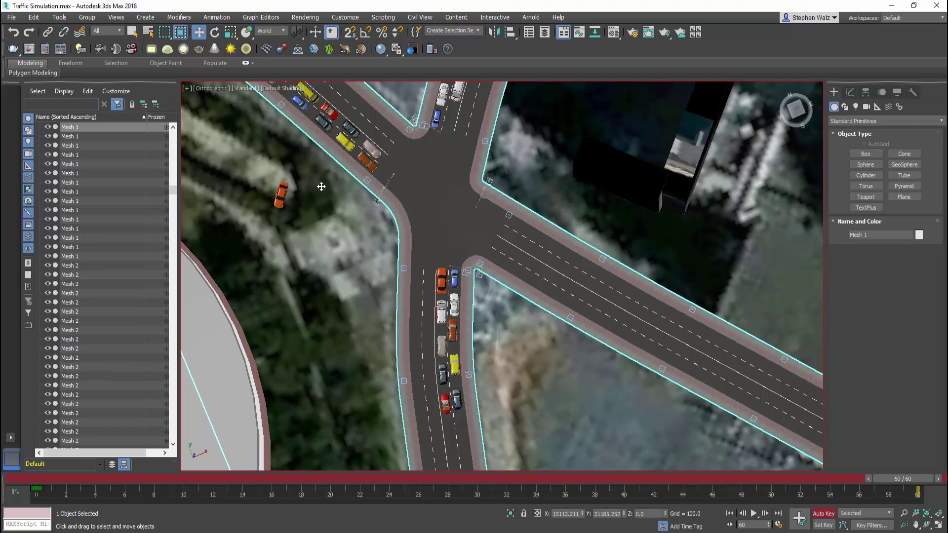
click(281, 194)
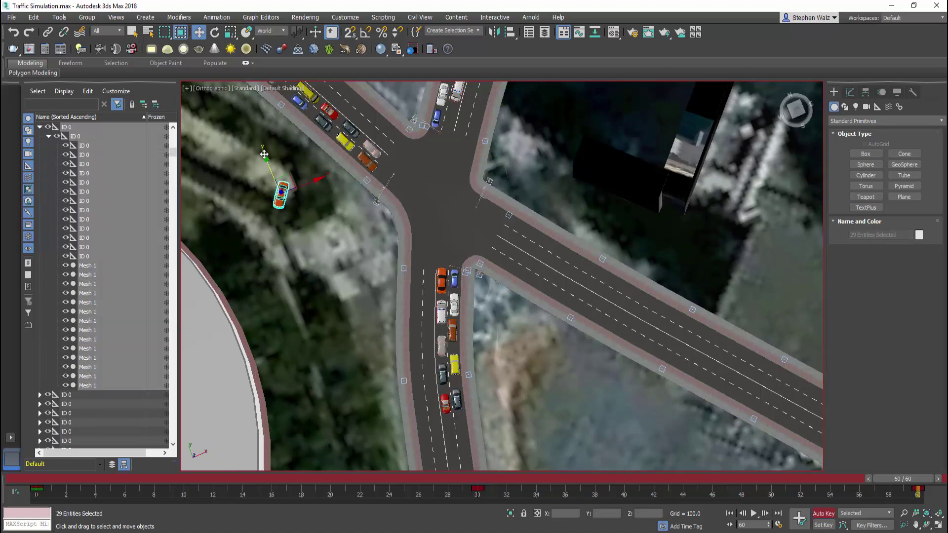
drag(265, 154, 427, 414)
middle_drag(427, 414, 303, 207)
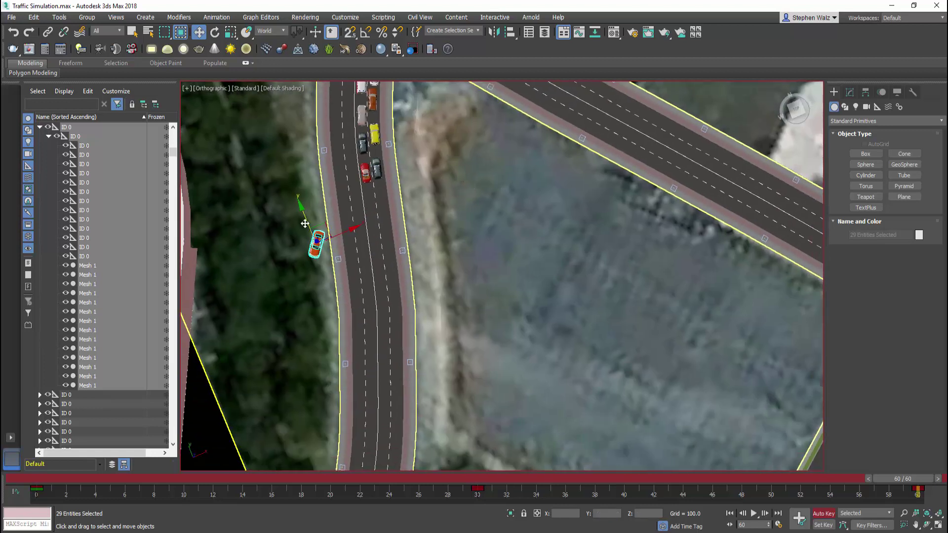
drag(303, 208, 363, 335)
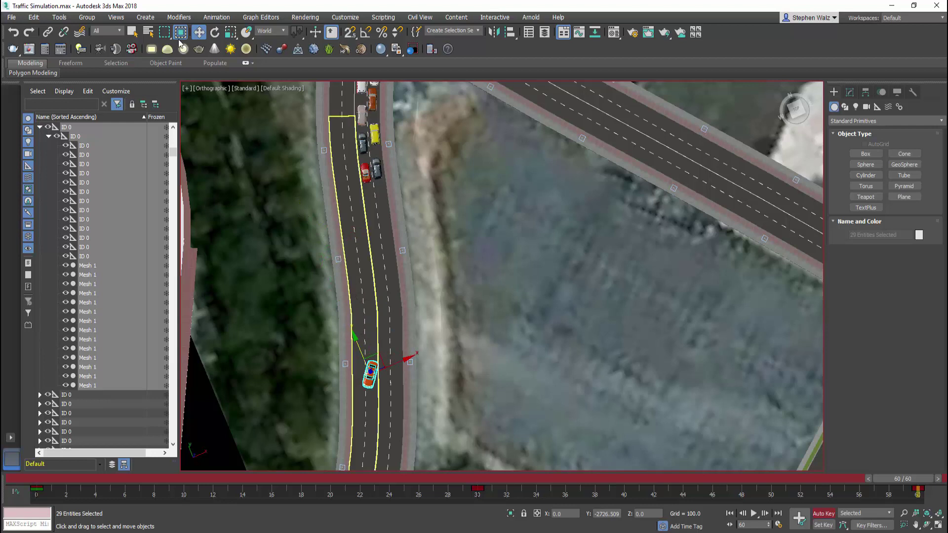
Rotate the car to follow the curve, centre it in the lane, then return to frame 33
click(215, 32)
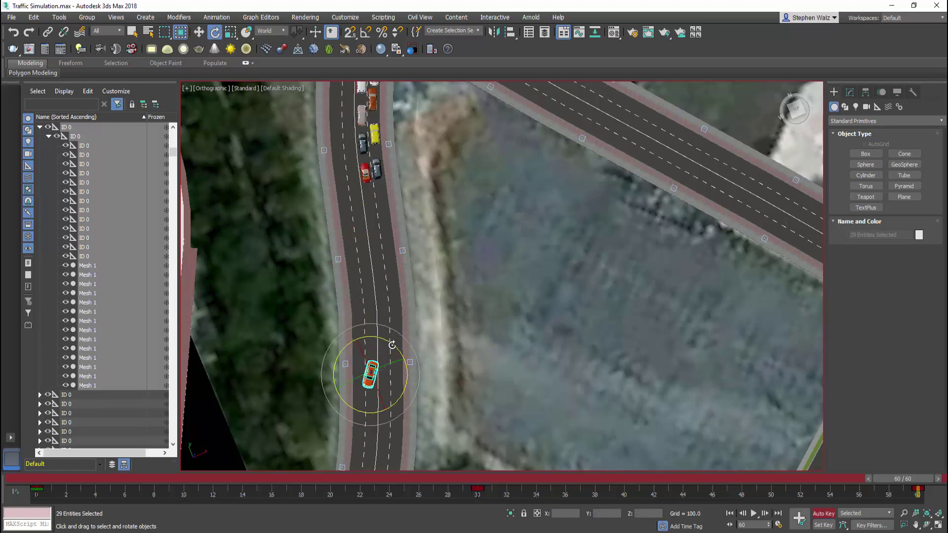
drag(391, 345, 390, 345)
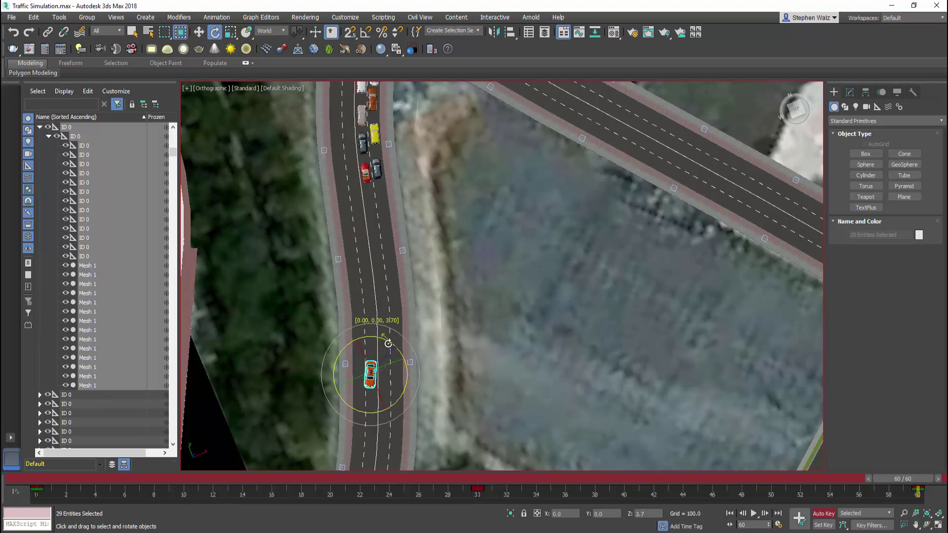
scroll(380, 379, up, 5)
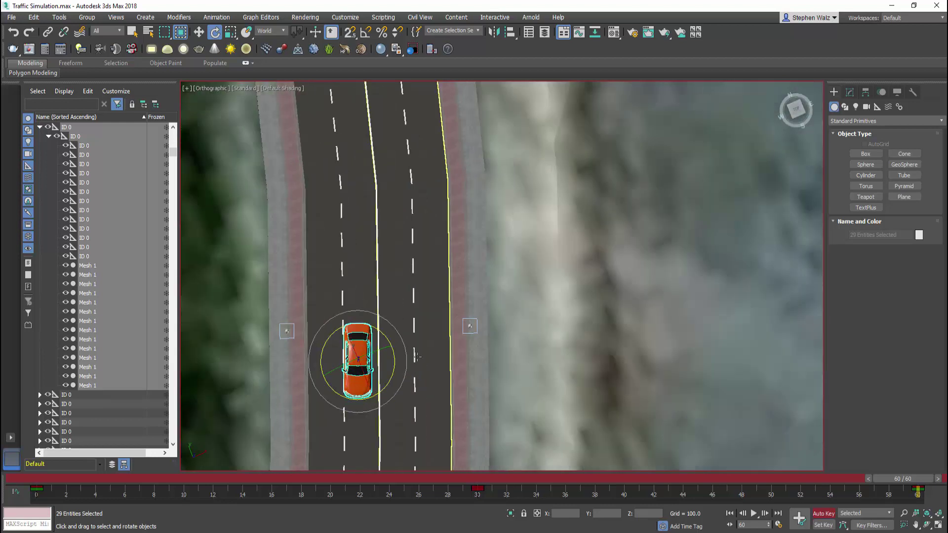
click(200, 34)
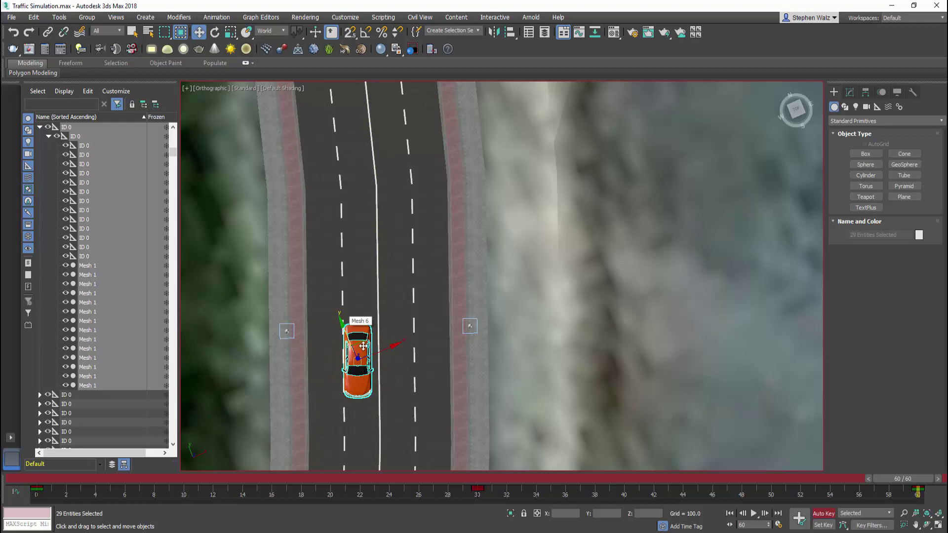
drag(394, 346, 398, 346)
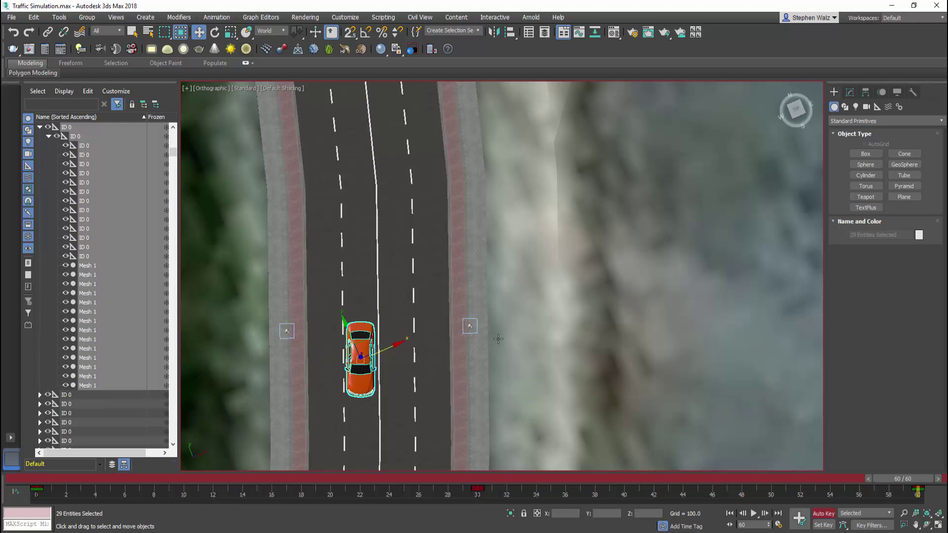
scroll(571, 358, down, 10)
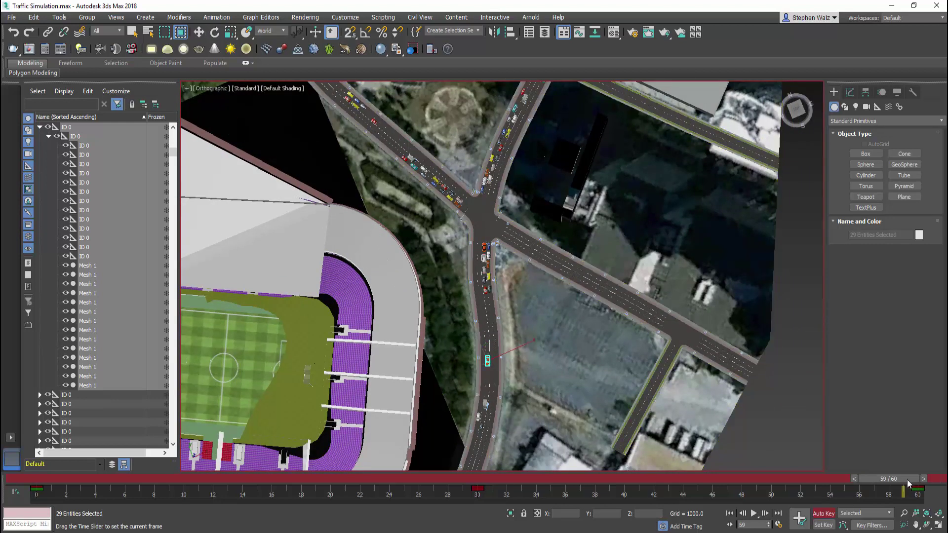
drag(917, 484, 523, 479)
Keyframe the orange car turning clockwise into the intersection over the next frames
scroll(479, 194, up, 6)
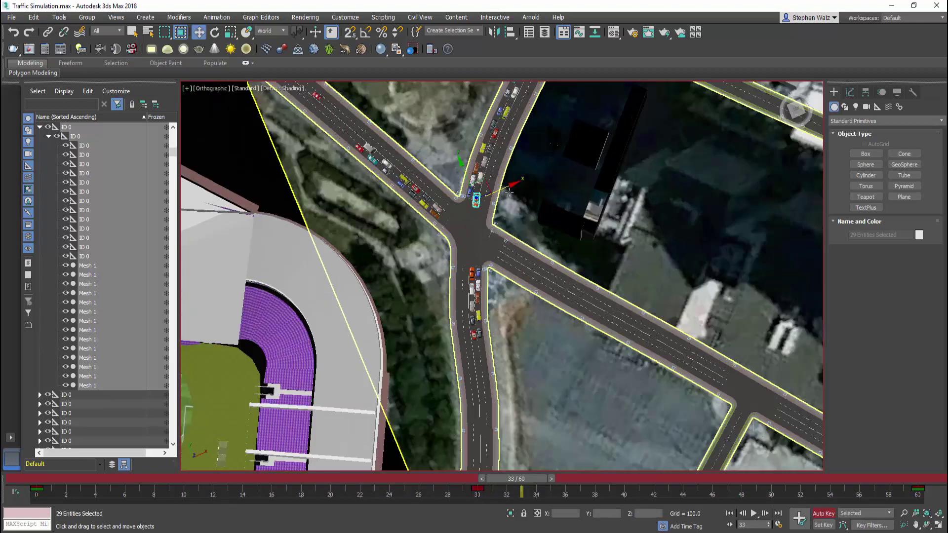
scroll(468, 210, up, 1)
key(e)
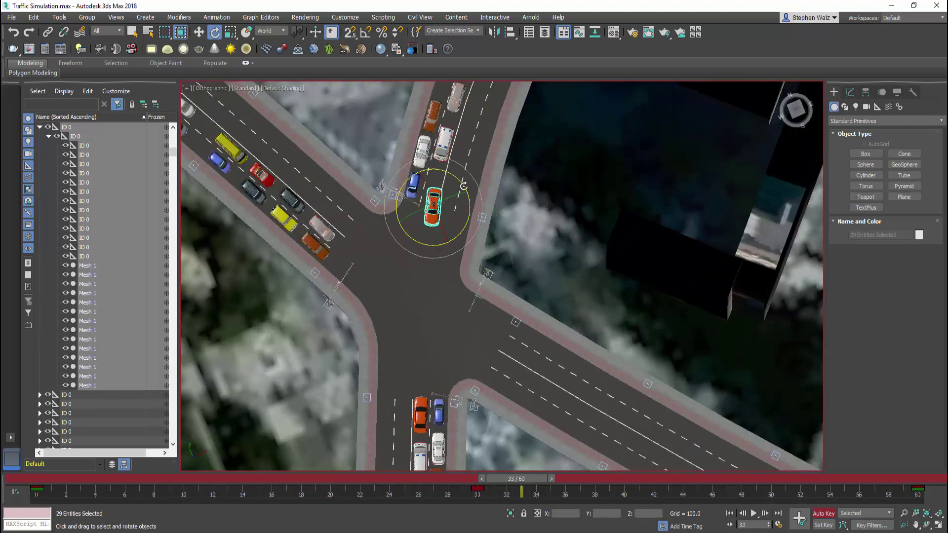
drag(462, 217, 455, 243)
key(w)
key(period)
key(period)
key(e)
key(w)
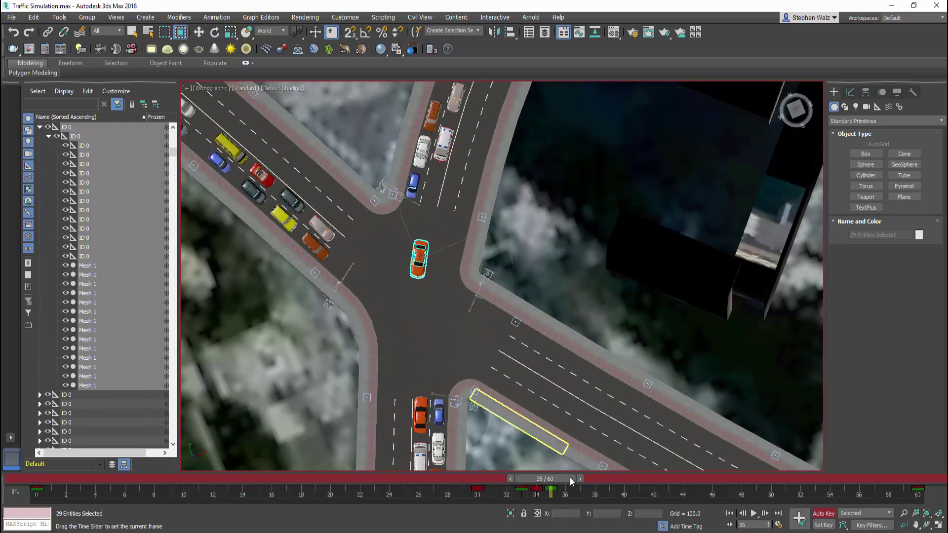
drag(551, 481, 580, 481)
click(453, 297)
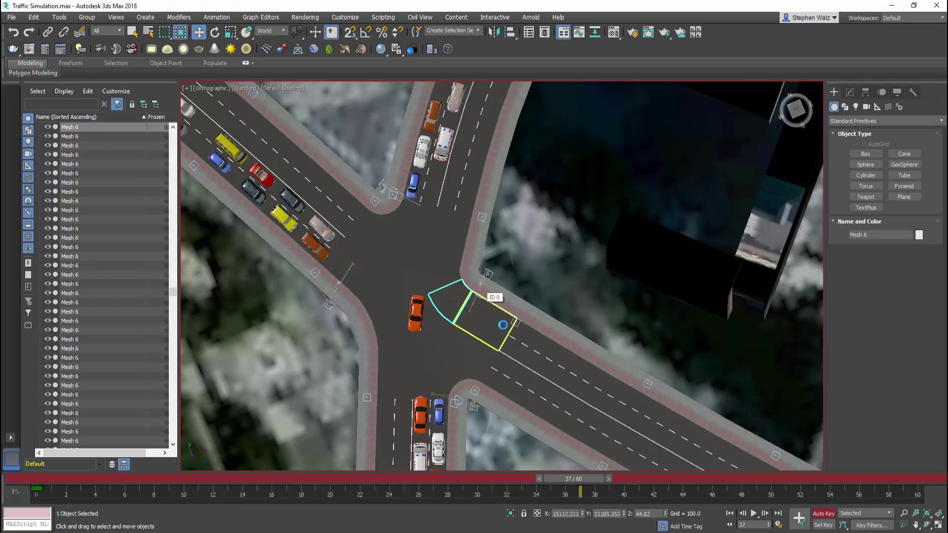
click(416, 314)
Key the car moving toward the lower road and aligning with its lane
key(period)
drag(415, 316, 412, 339)
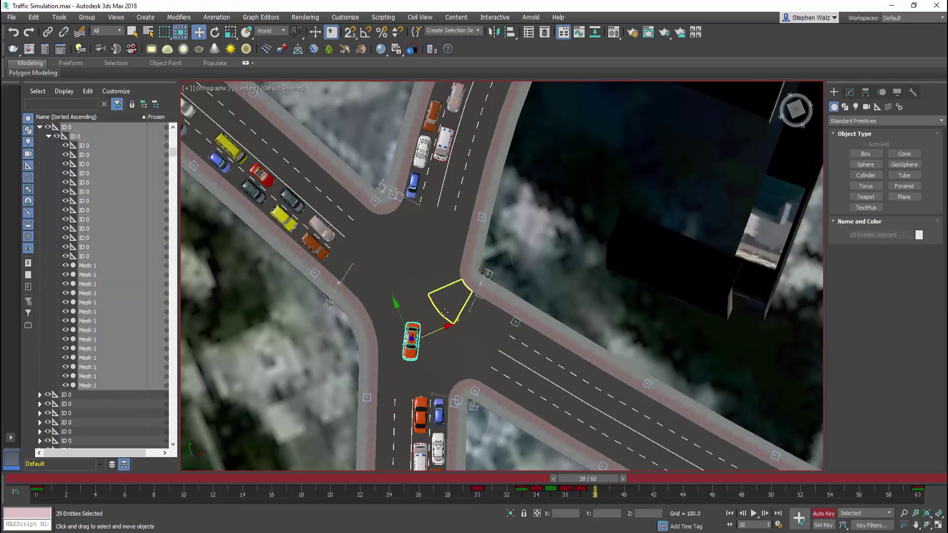
key(e)
drag(445, 312, 438, 350)
key(w)
key(period)
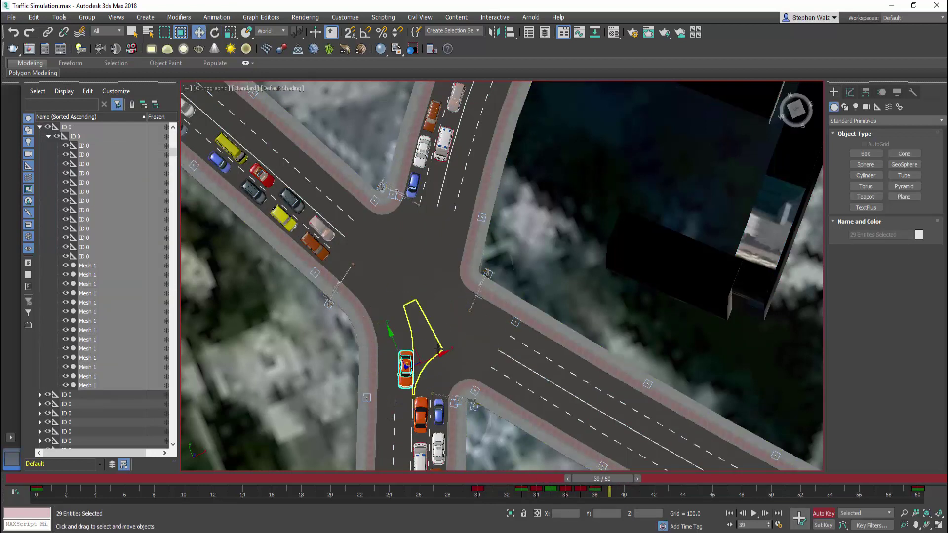
middle_drag(438, 349, 420, 204)
key(period)
drag(378, 210, 379, 244)
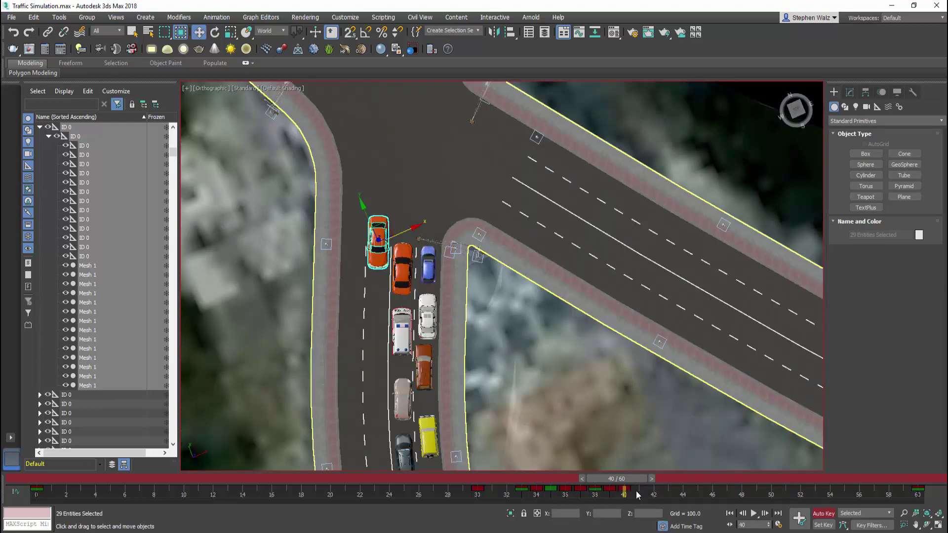
Key the car turning slightly to follow the curve between frames 42 and 48
drag(664, 474, 682, 479)
middle_drag(414, 380, 342, 178)
key(period)
key(e)
drag(330, 174, 332, 170)
drag(712, 479, 755, 483)
key(w)
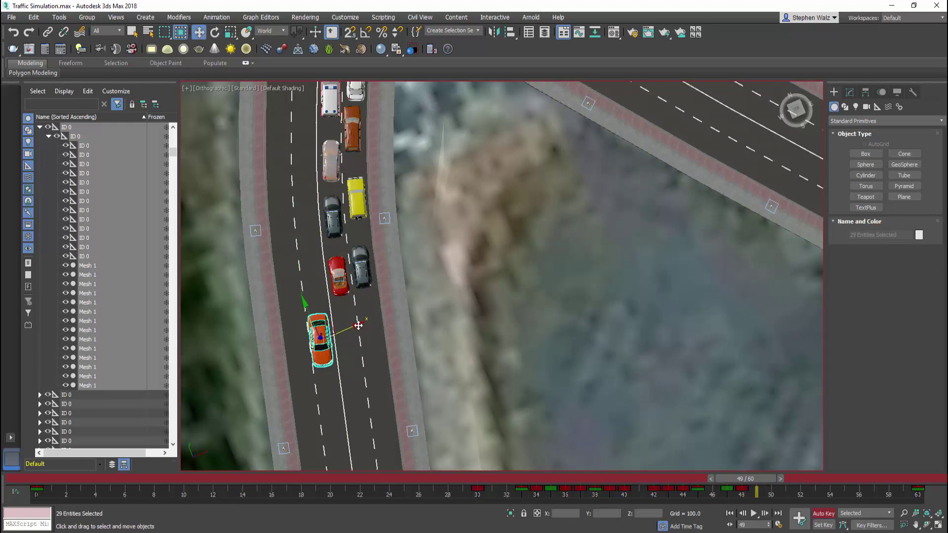
Drive the car along the curved road to frame 60, then rewind near the start
middle_drag(358, 325, 314, 201)
drag(746, 479, 845, 480)
key(w)
scroll(373, 355, down, 6)
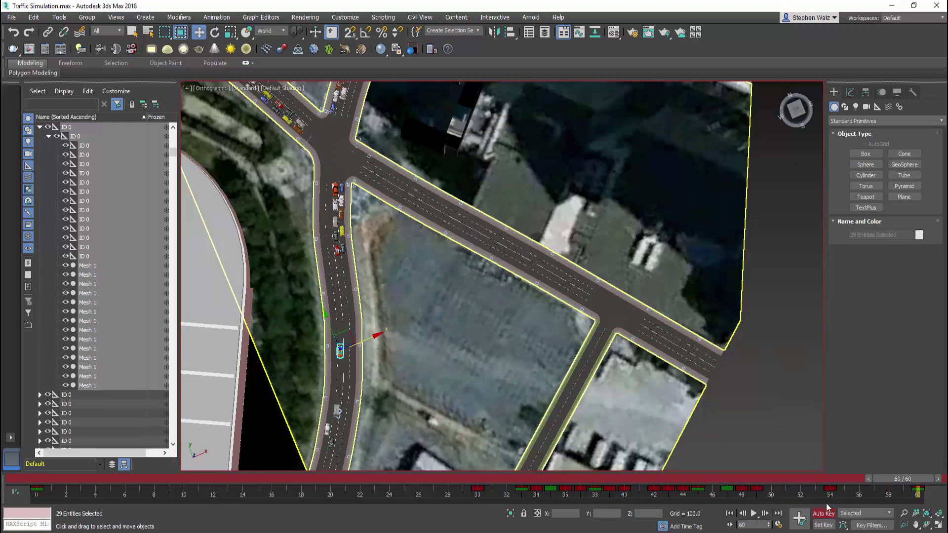
drag(835, 479, 76, 486)
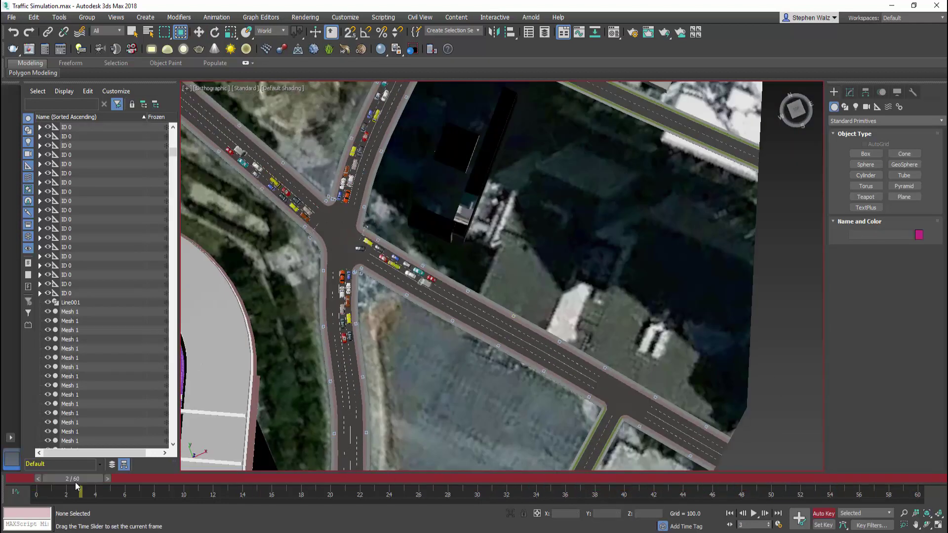
Play the car animation, then start an export into the Torch folder on D:
click(754, 514)
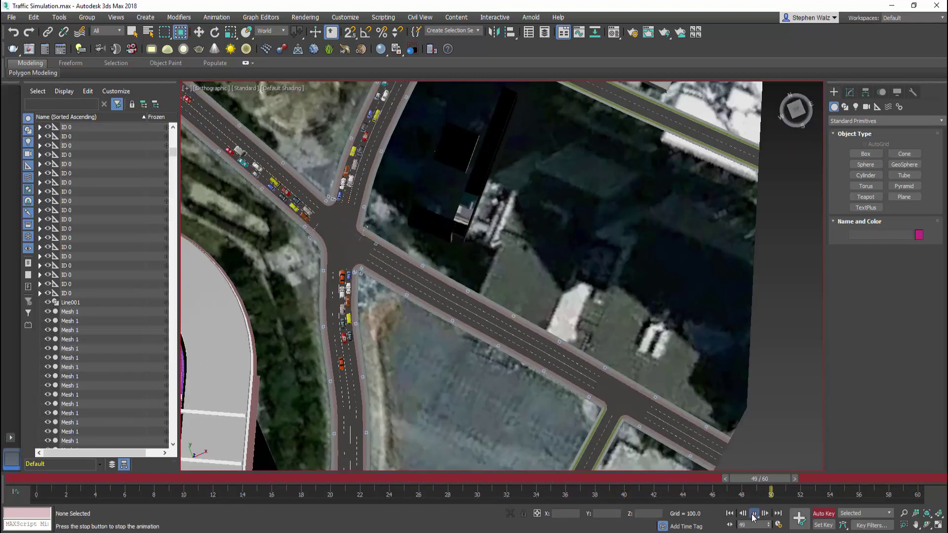
click(11, 17)
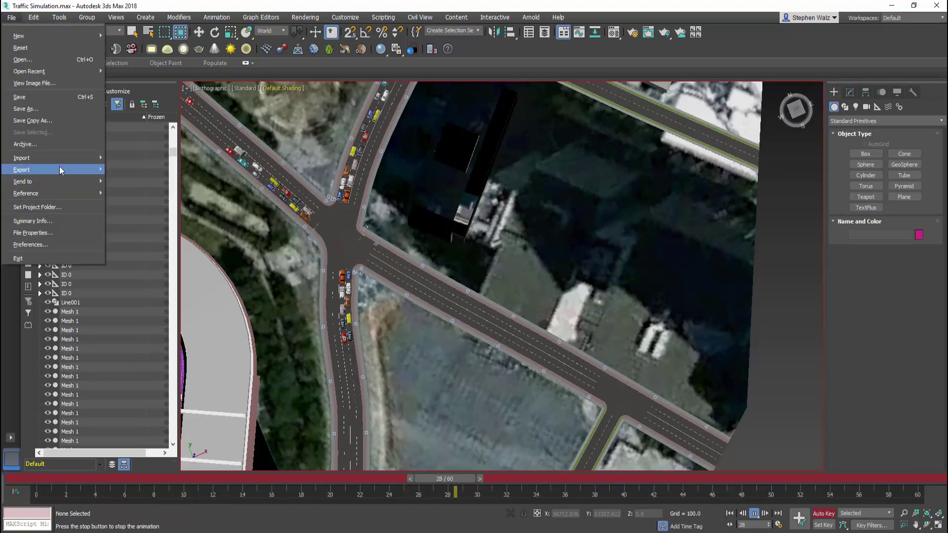
mouse_move(60, 168)
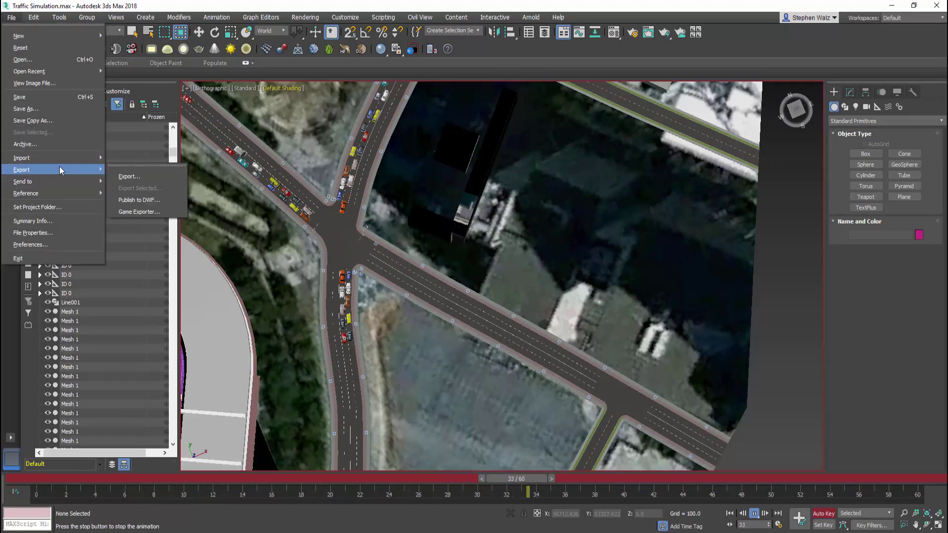
click(129, 177)
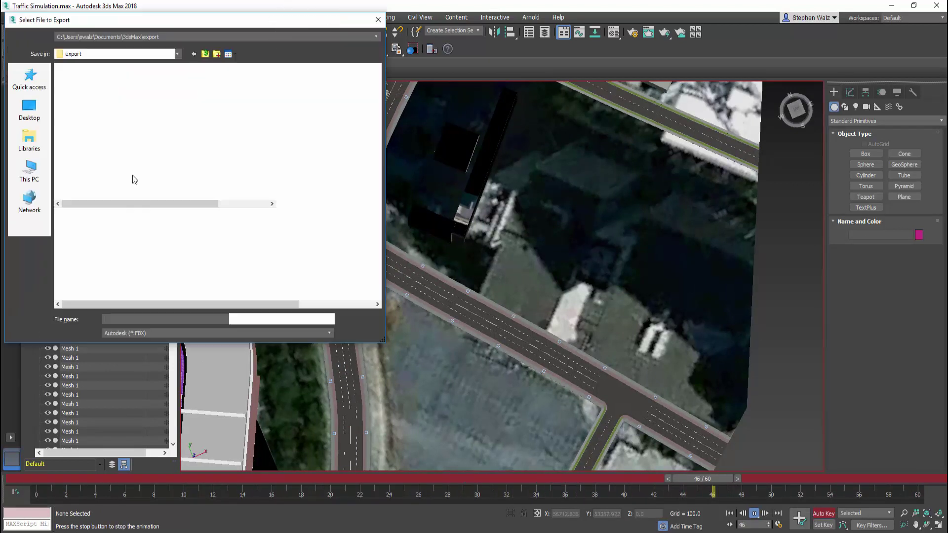
click(147, 53)
click(101, 206)
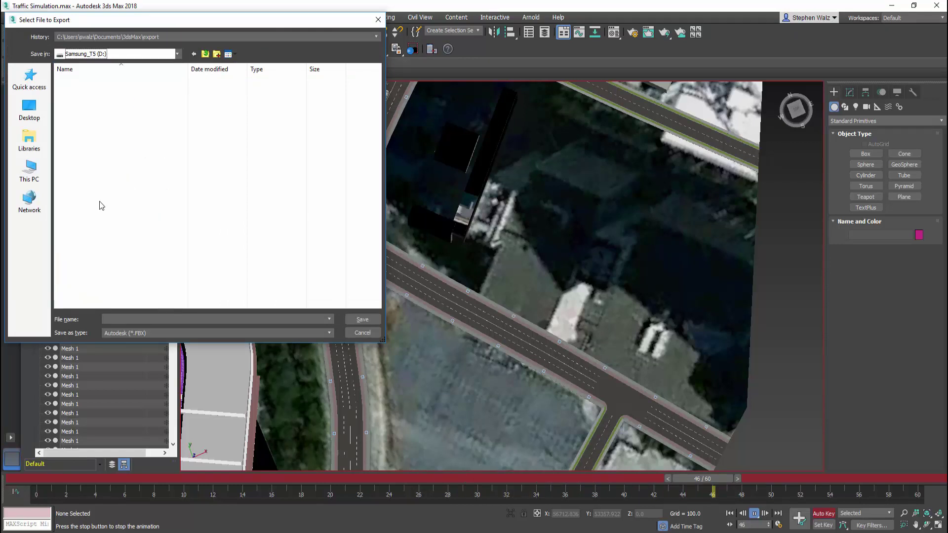
double_click(84, 159)
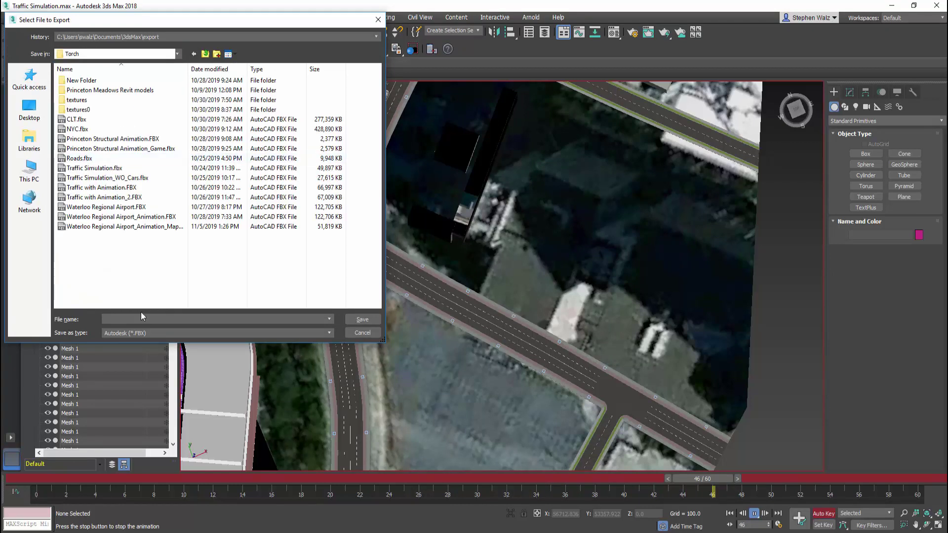
Name the export Traffic with Animation_3.FBX and save it
click(106, 199)
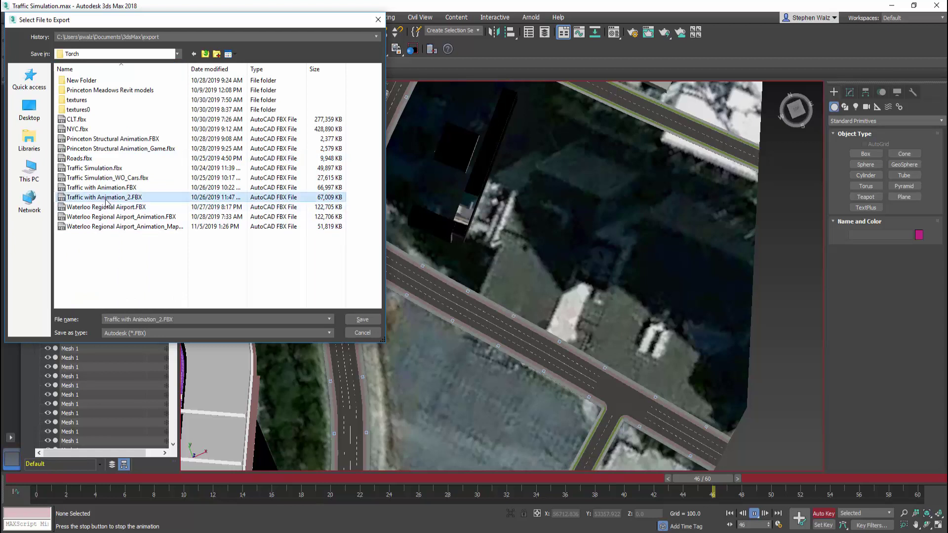
click(167, 319)
key(BackSpace)
text(3)
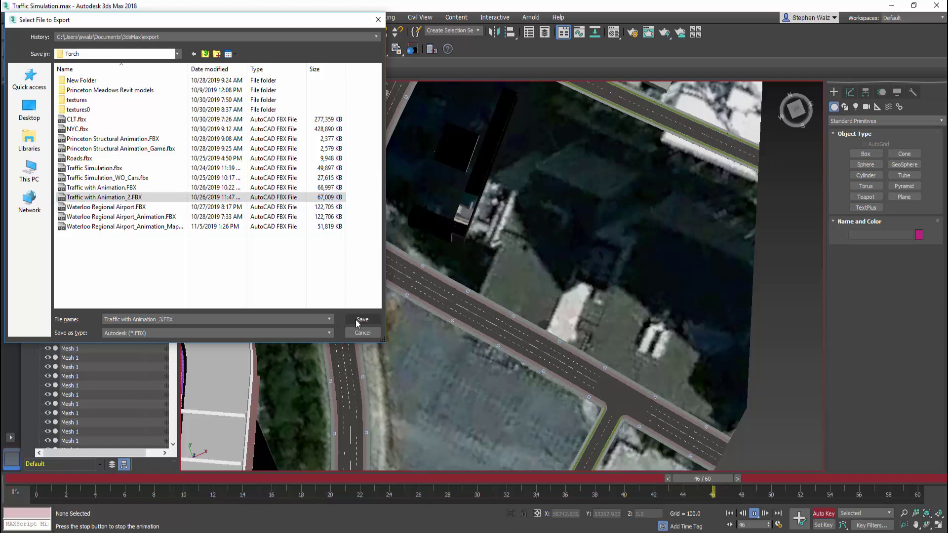
click(357, 320)
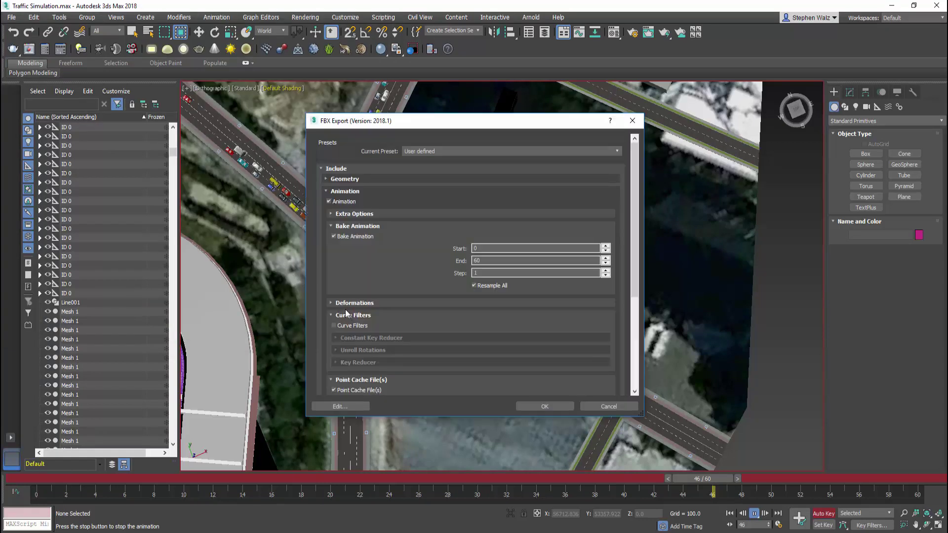
Accept the FBX options with animation baked over frames 0–60, step 1
click(327, 191)
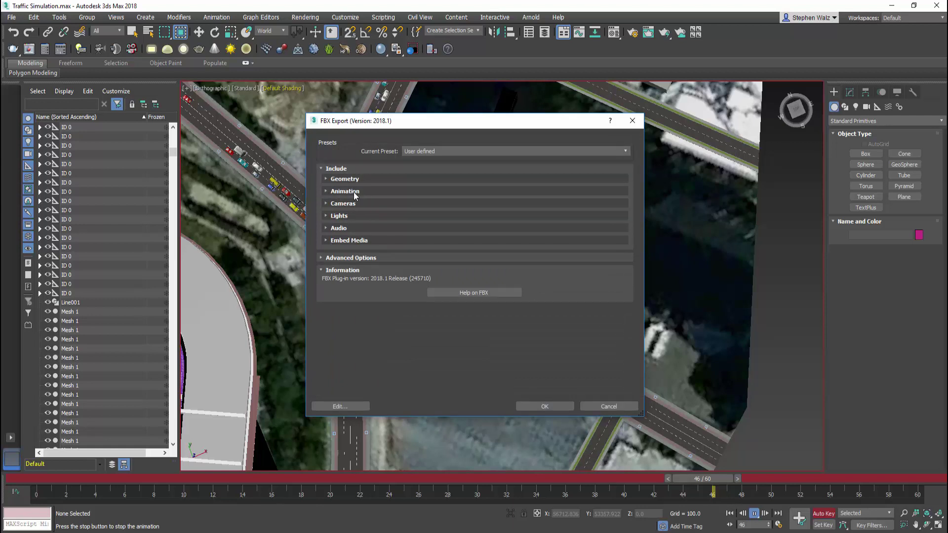
click(326, 191)
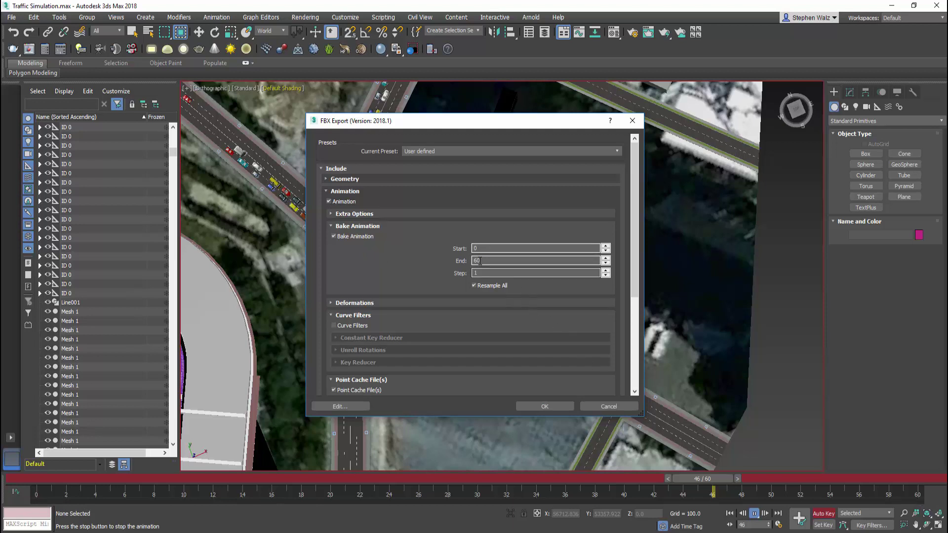
click(532, 406)
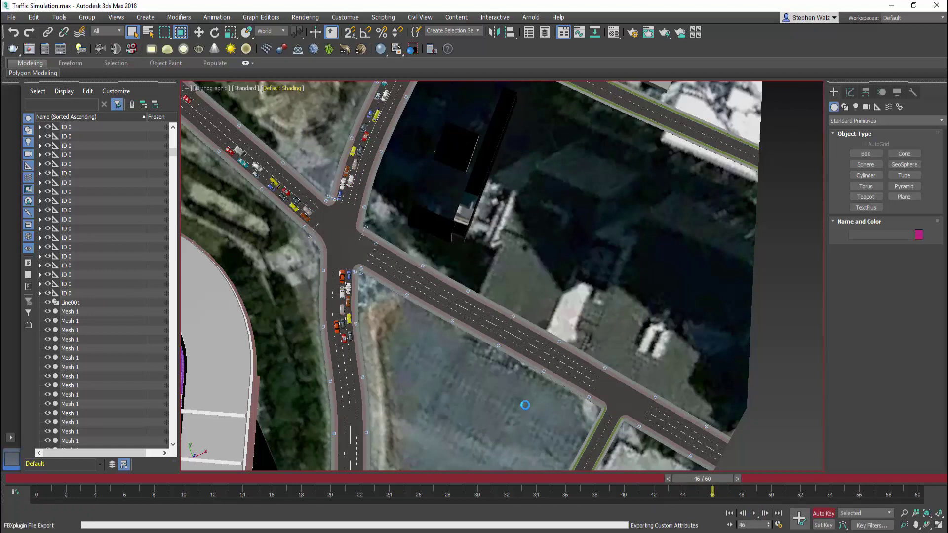